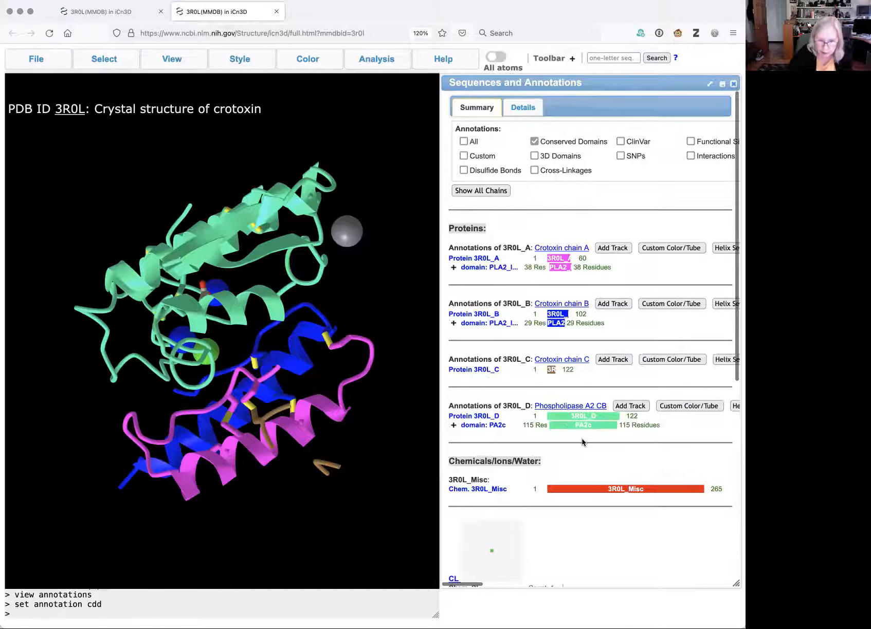
# Select the sodium ion NA1541 beside the acetate in the crotoxin structure.
pyautogui.scroll(-3, 581, 439)
pyautogui.scroll(-4, 582, 438)
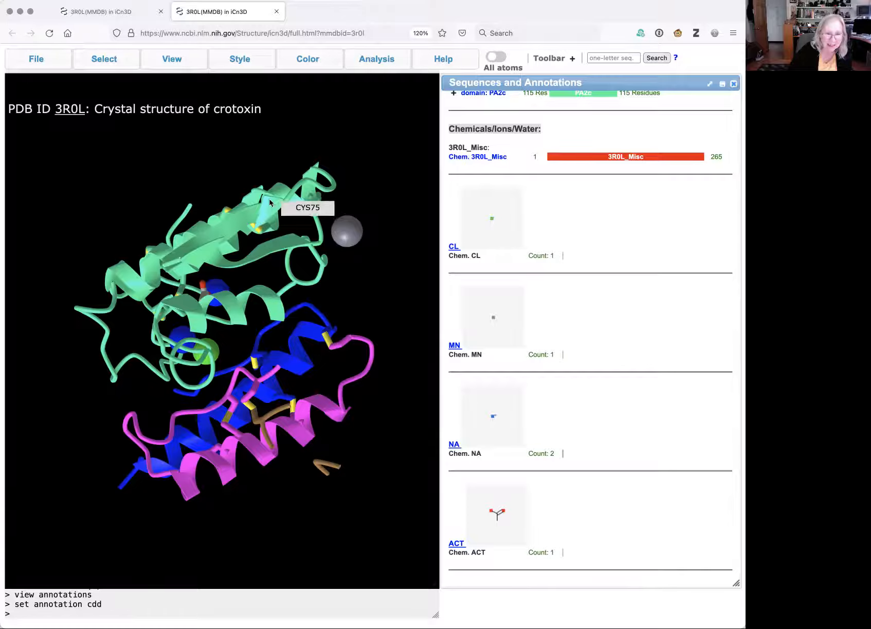
pyautogui.moveTo(268, 212); pyautogui.dragTo(205, 302)
pyautogui.moveTo(208, 311)
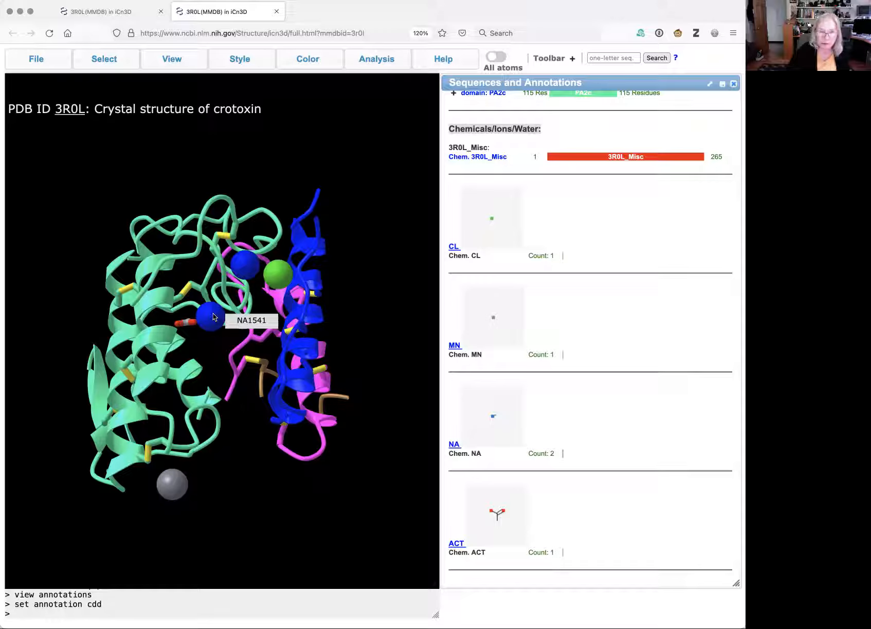
pyautogui.click(213, 316)
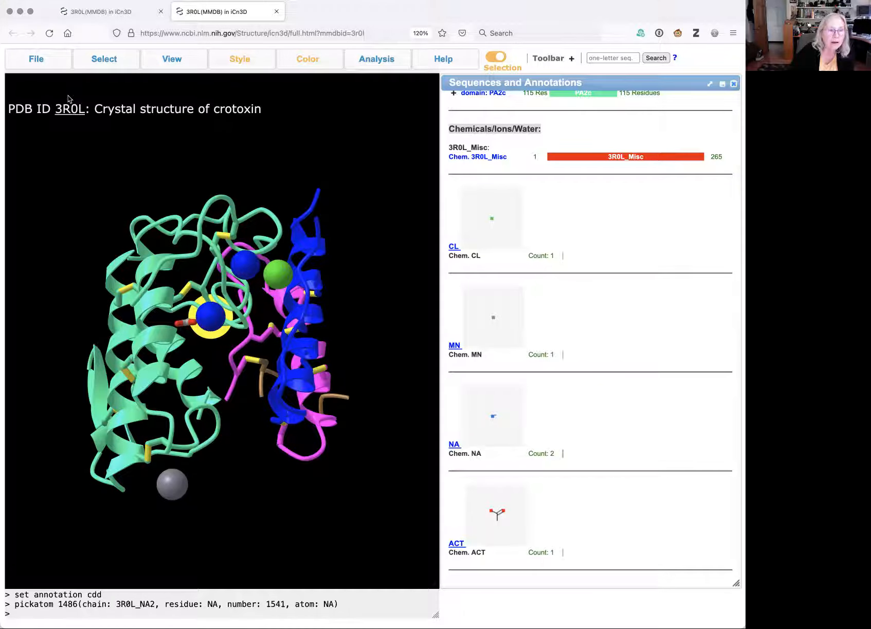
# Select the non-selected residues within a 4 Å sphere around the selected sodium ion.
pyautogui.moveTo(92, 60)
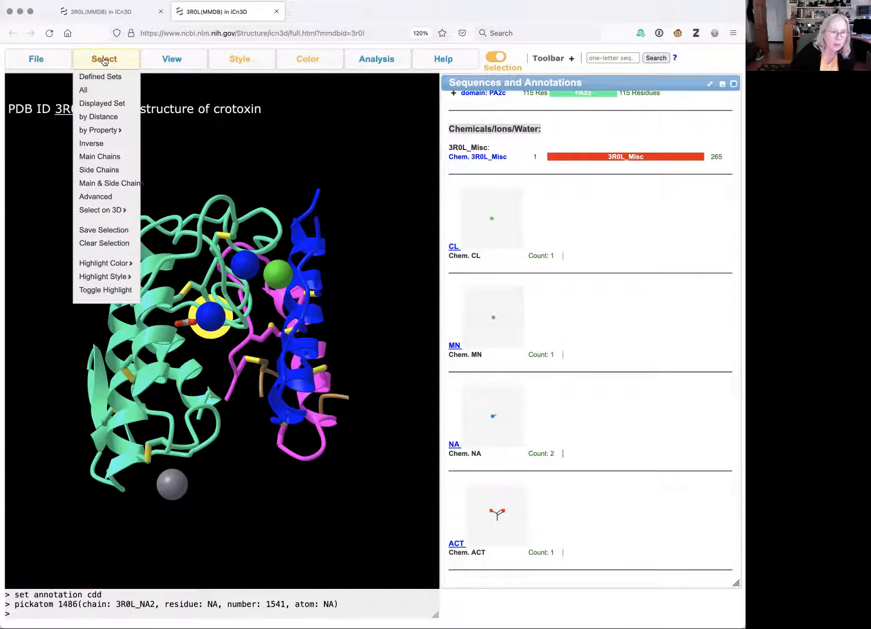
pyautogui.click(105, 118)
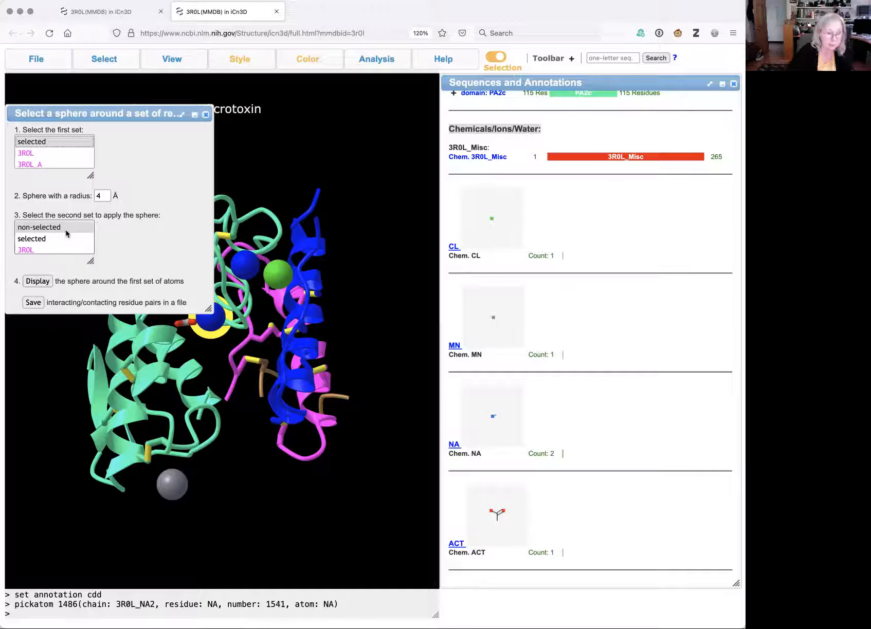
pyautogui.click(37, 281)
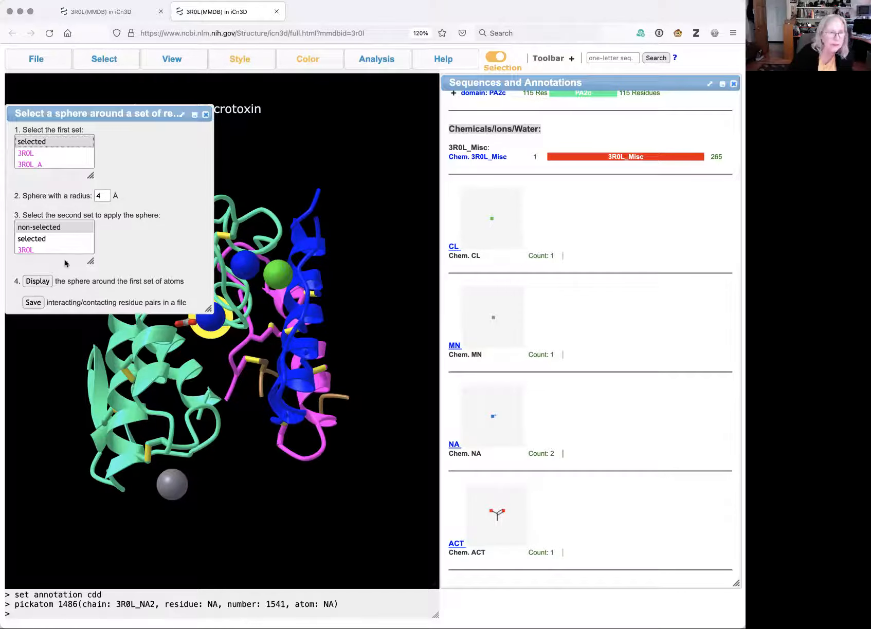
pyautogui.click(40, 282)
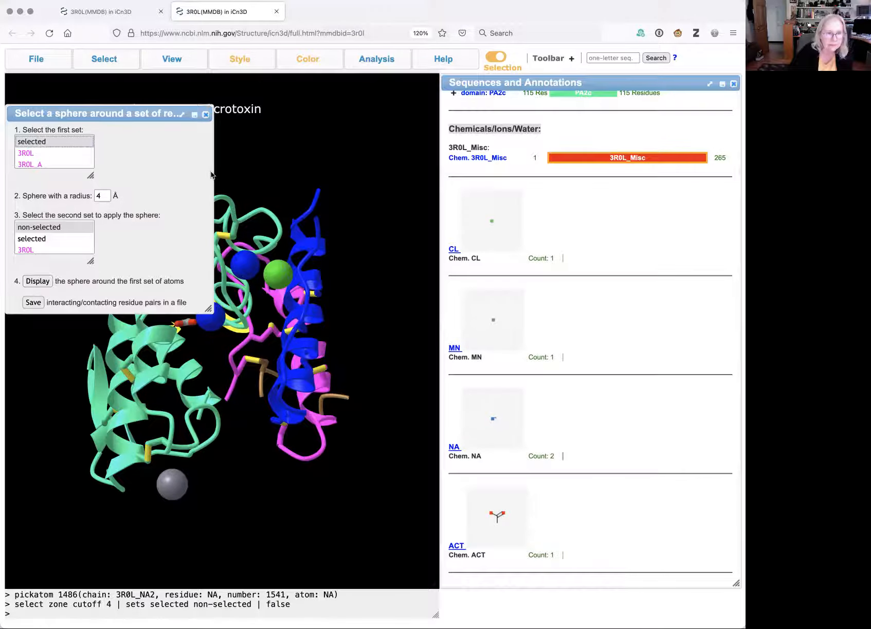
pyautogui.moveTo(132, 113); pyautogui.dragTo(664, 130)
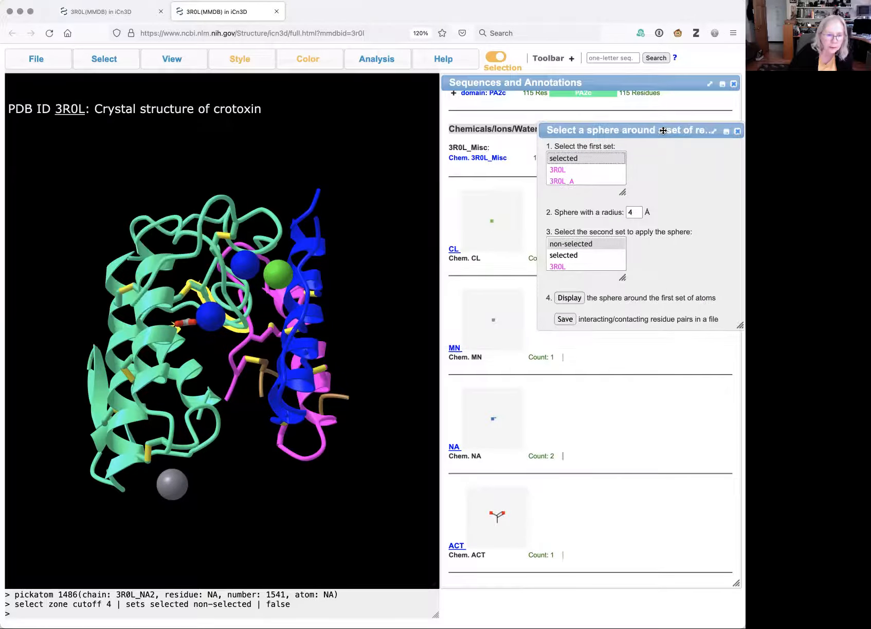
pyautogui.moveTo(278, 324); pyautogui.dragTo(226, 316)
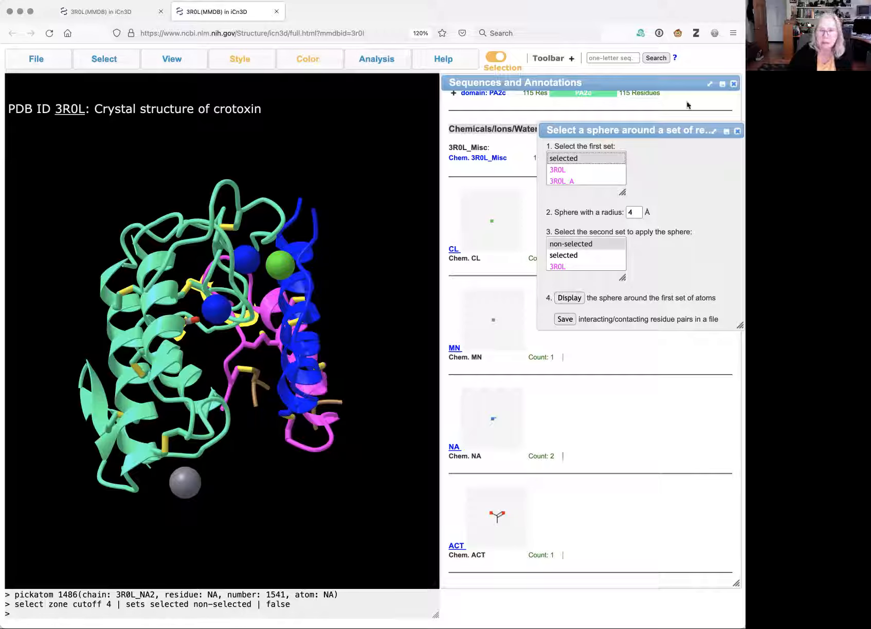
# Show the detailed sequence annotations to inspect the highlighted chain D residues, and close the distance selection dialog.
pyautogui.moveTo(638, 127); pyautogui.dragTo(98, 43)
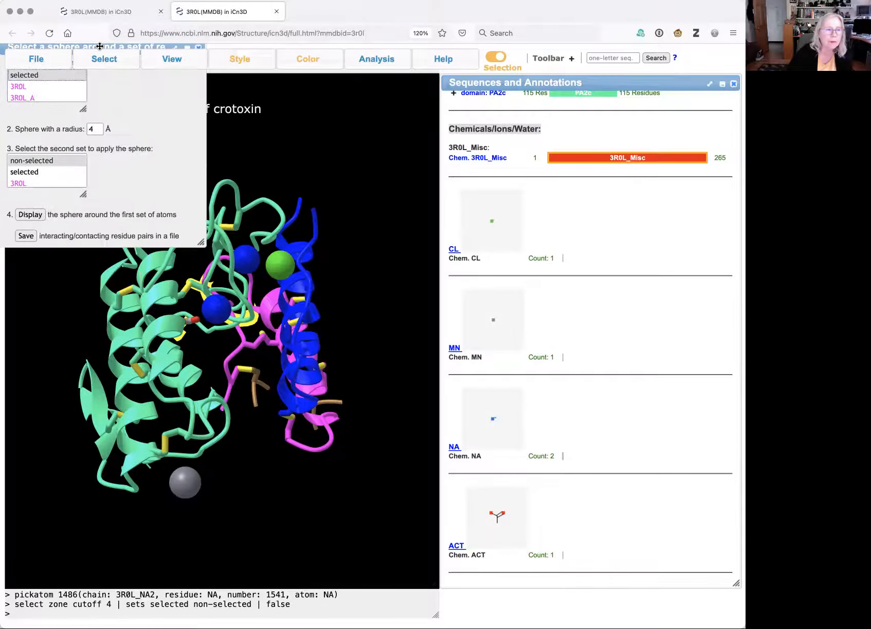
pyautogui.scroll(6, 538, 189)
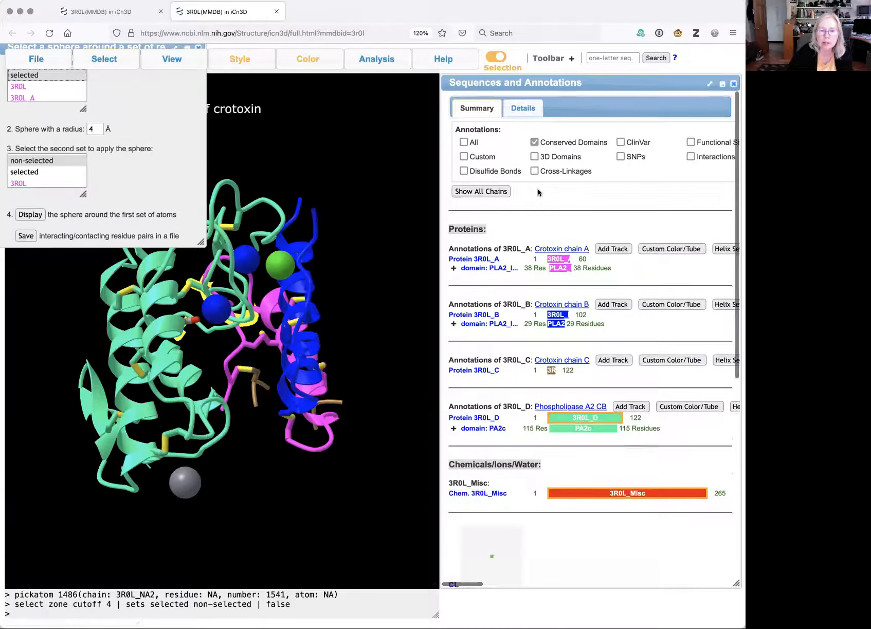
pyautogui.click(521, 107)
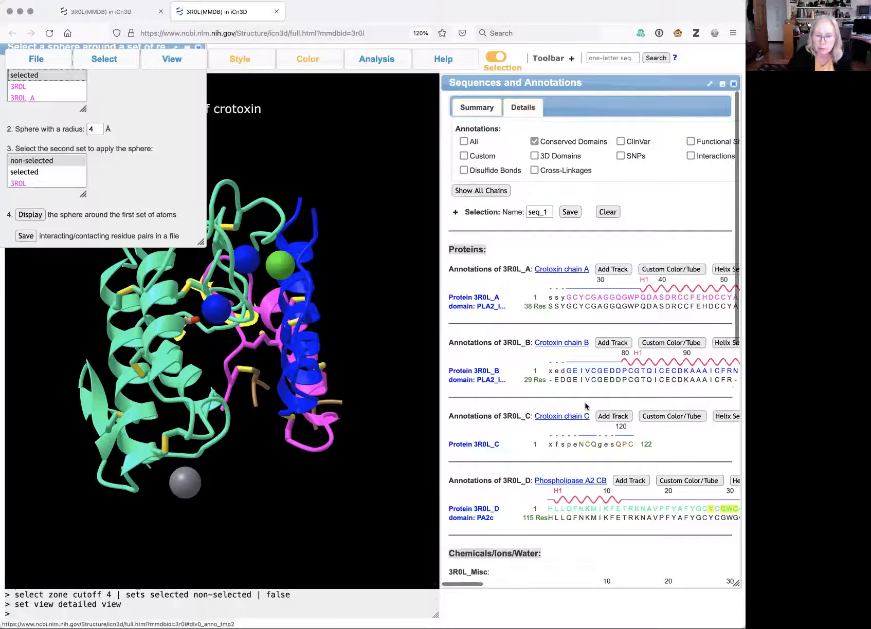
pyautogui.hscroll(5, 584, 406)
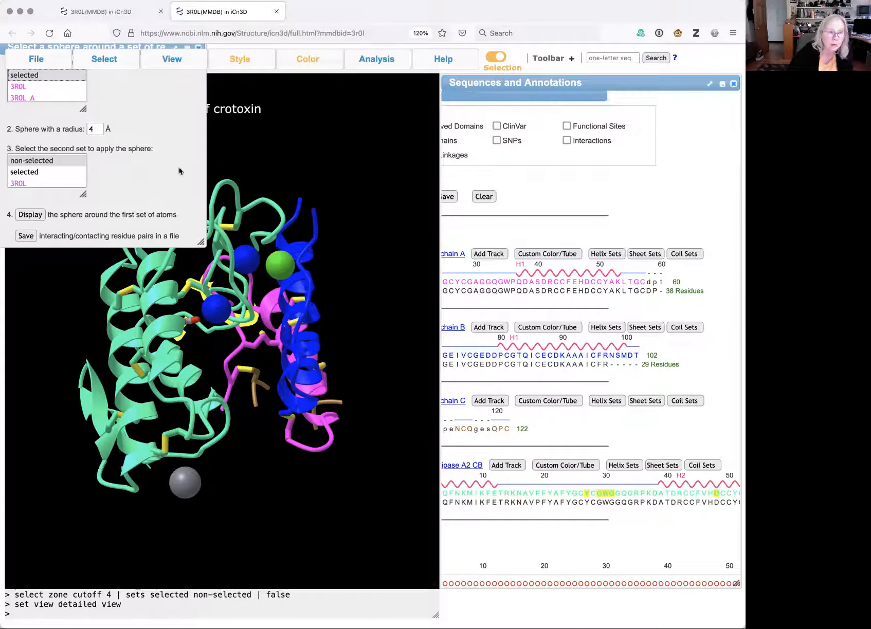
pyautogui.scroll(1, 289, 170)
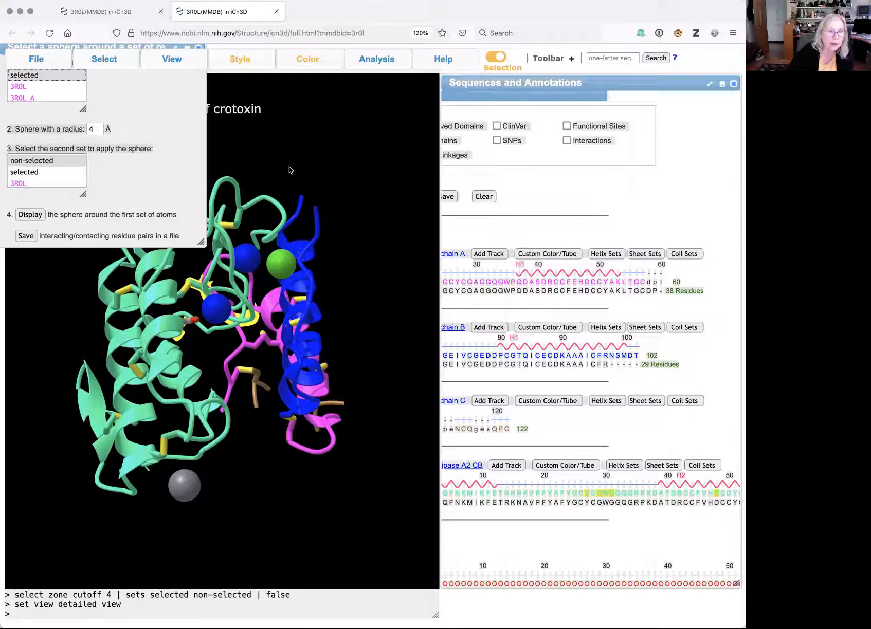
pyautogui.click(198, 47)
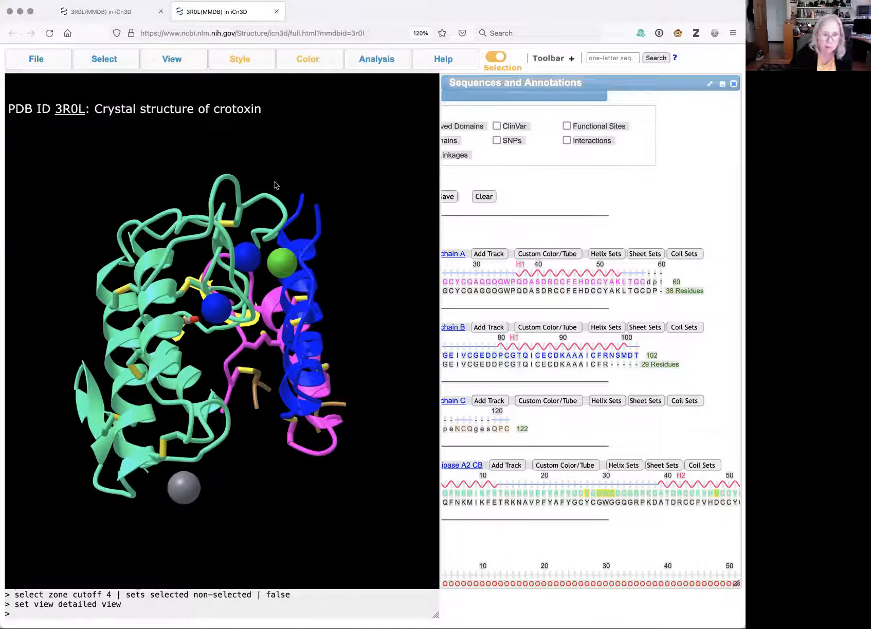
# Add sodium ion NA1541 to the selected surrounding residues and display only that selection.
pyautogui.moveTo(223, 350); pyautogui.dragTo(223, 364)
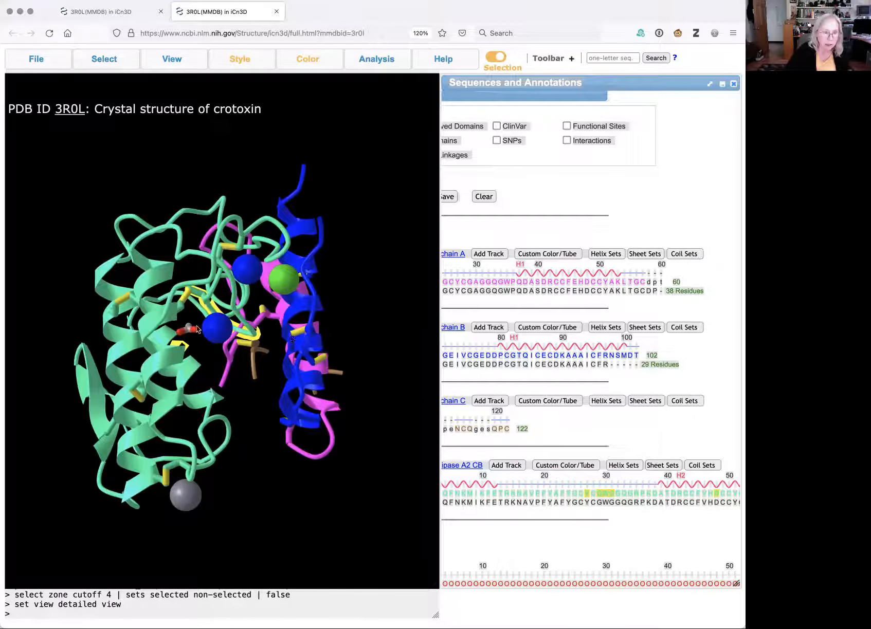
pyautogui.click(215, 329)
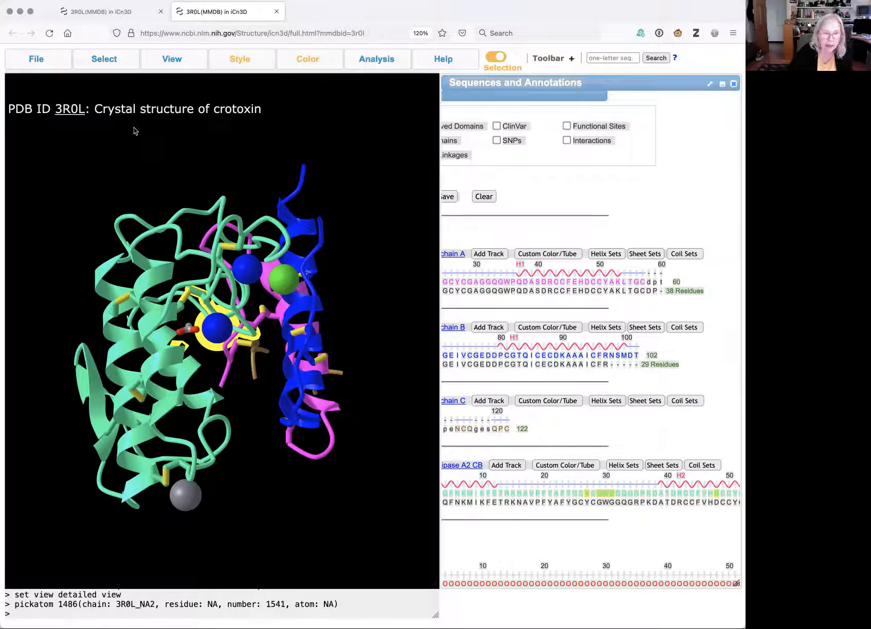
pyautogui.moveTo(146, 62)
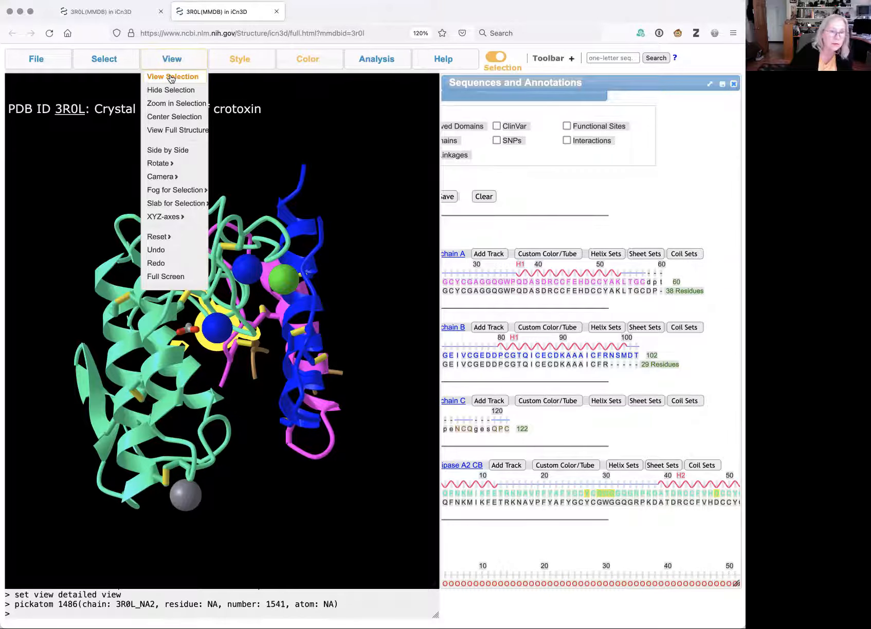
pyautogui.click(172, 77)
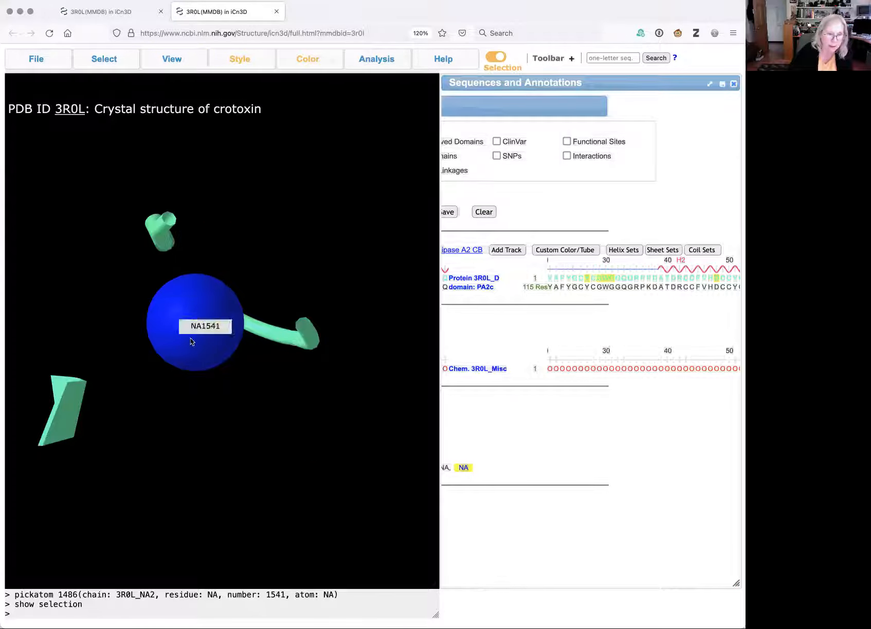
pyautogui.moveTo(191, 335); pyautogui.dragTo(163, 371)
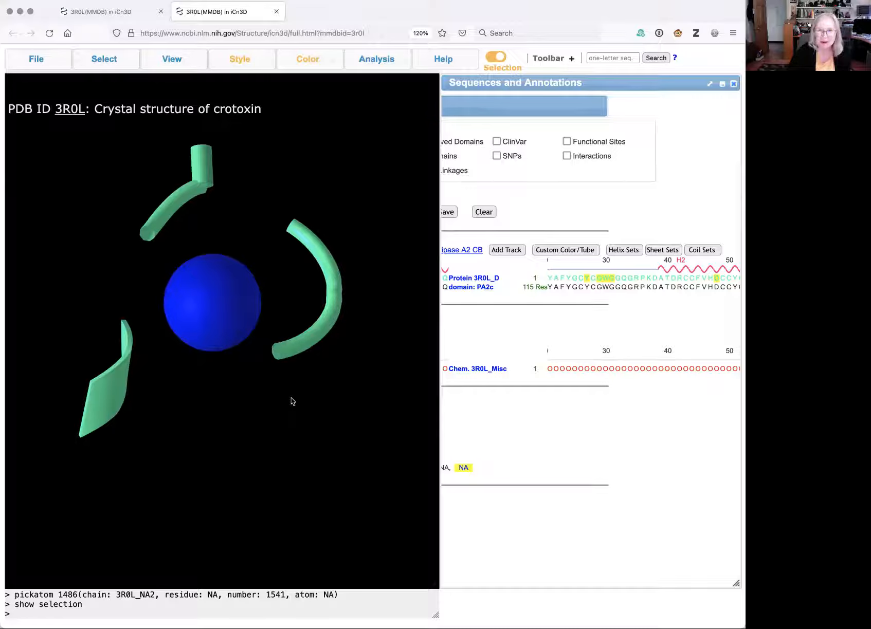
# Change the protein style of the selected residues around the sodium ion to Sphere.
pyautogui.click(236, 66)
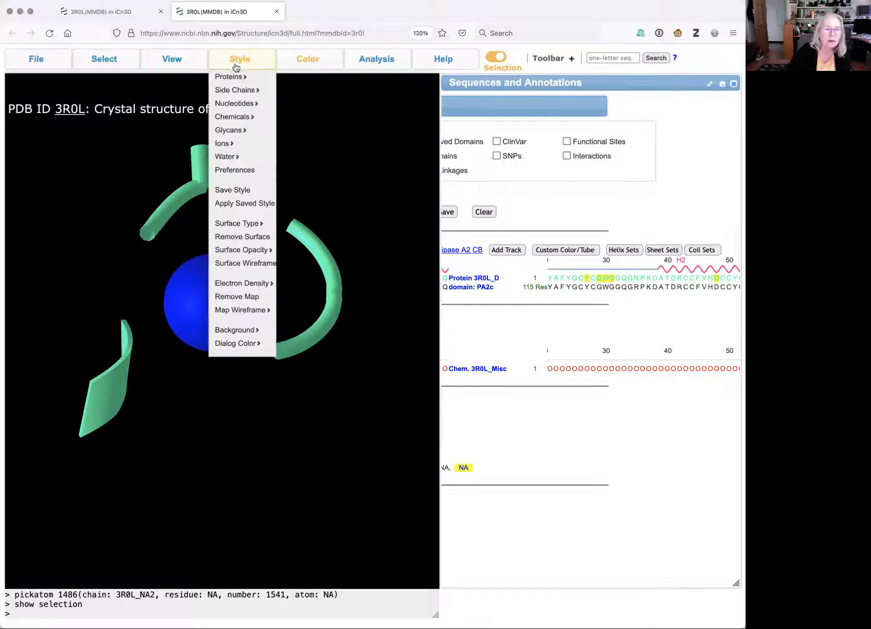
pyautogui.moveTo(251, 78)
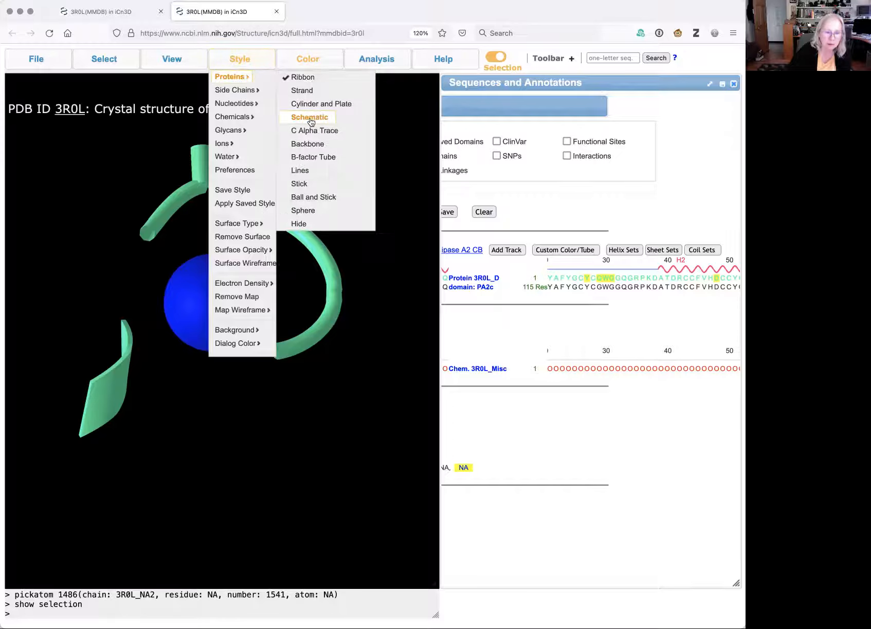
pyautogui.click(309, 212)
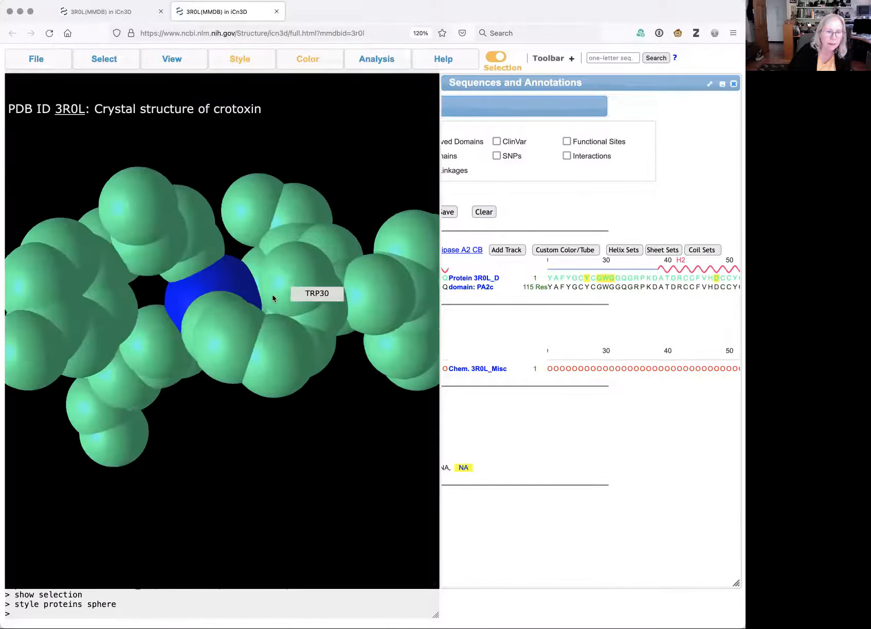
pyautogui.moveTo(272, 296); pyautogui.dragTo(272, 307)
# Color the selection by Atom and toggle its yellow highlight off.
pyautogui.moveTo(315, 60)
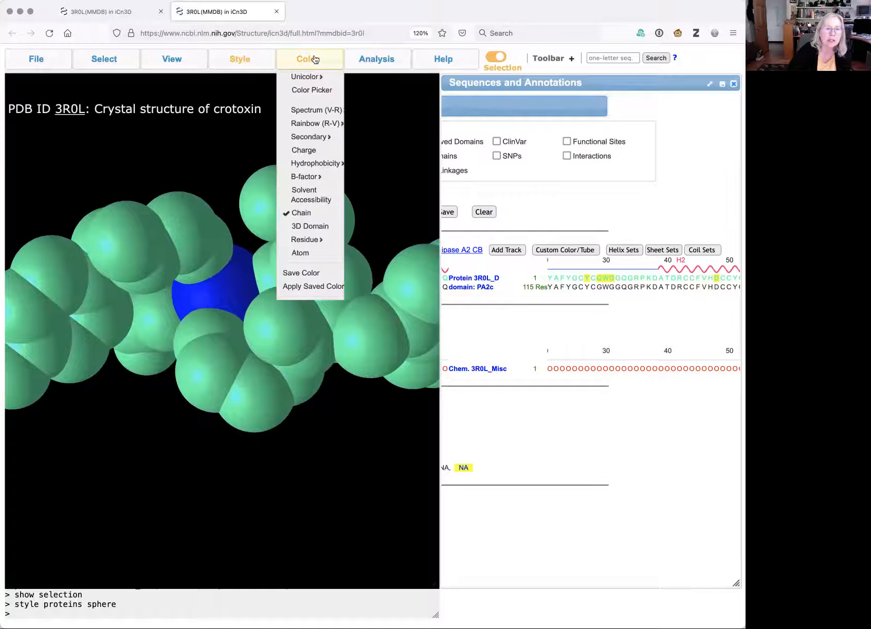
pyautogui.click(300, 254)
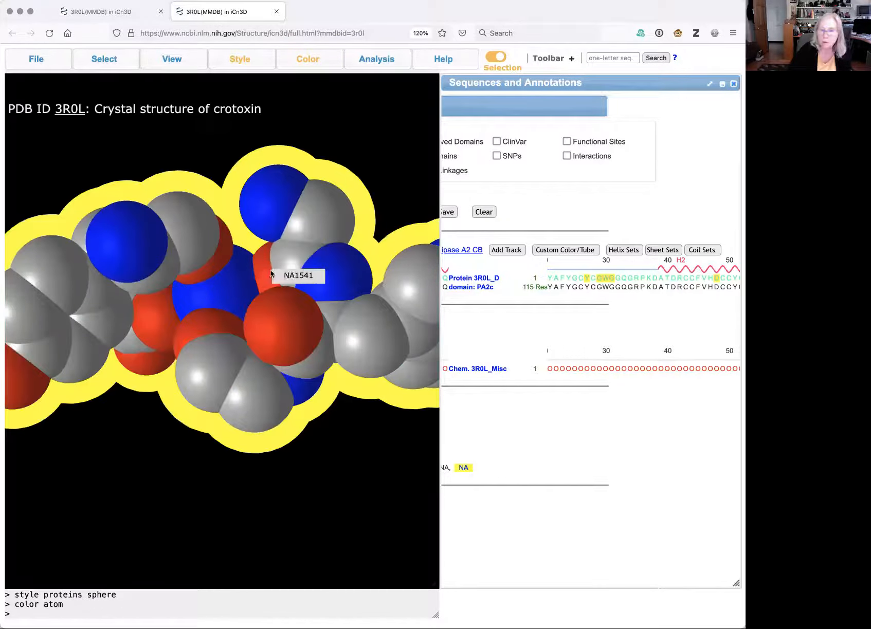
pyautogui.moveTo(280, 208)
pyautogui.mouseDown()
pyautogui.moveTo(232, 206)
pyautogui.moveTo(260, 187)
pyautogui.moveTo(271, 163)
pyautogui.moveTo(272, 194)
pyautogui.mouseUp()
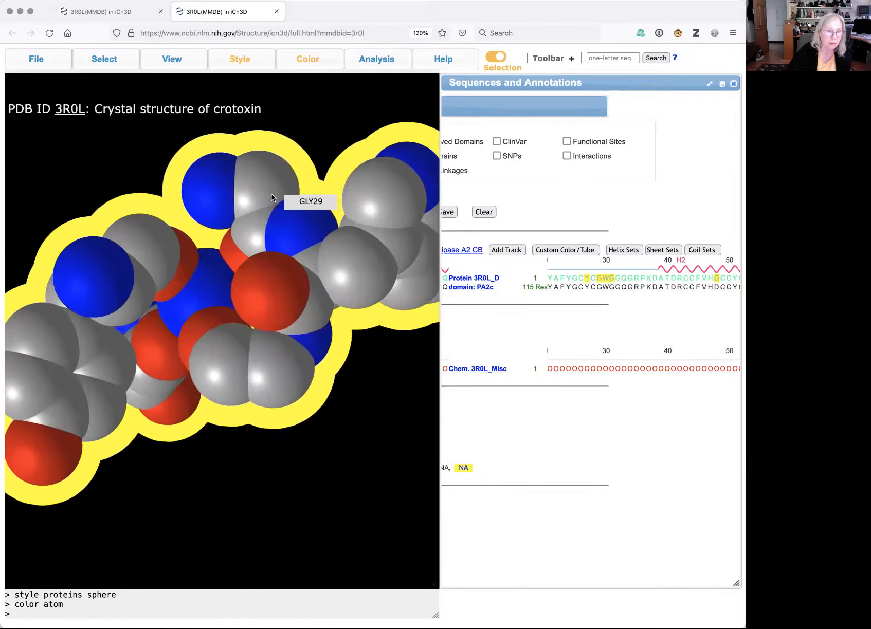
pyautogui.click(82, 58)
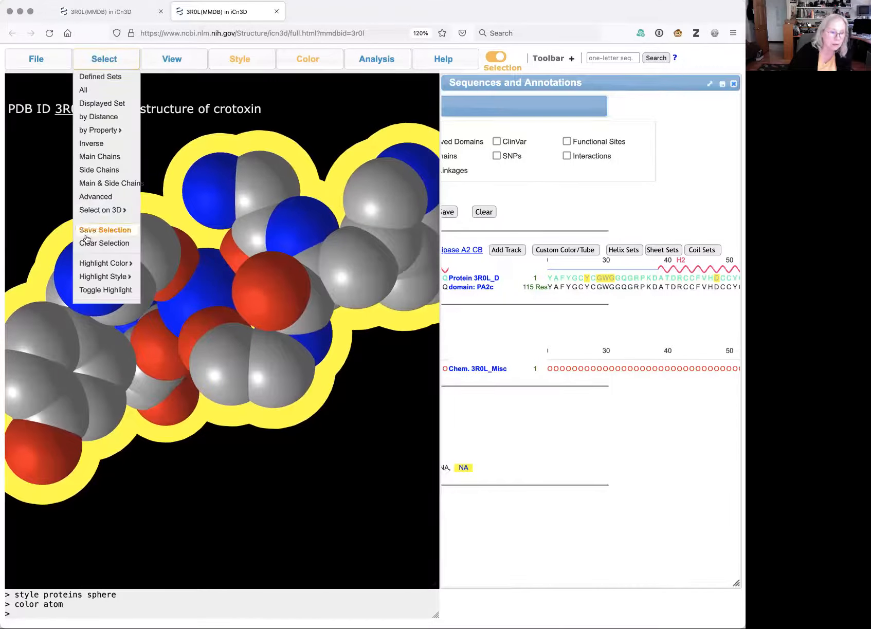
pyautogui.click(91, 291)
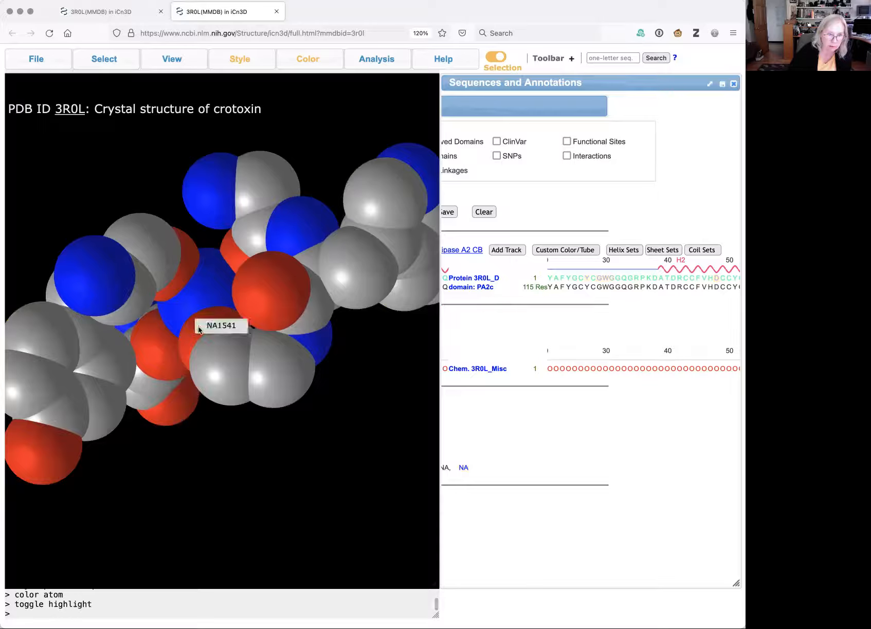
# Examine from several angles how the oxygen atoms of the surrounding residues contact sodium ion NA1541.
pyautogui.moveTo(236, 343); pyautogui.dragTo(272, 345)
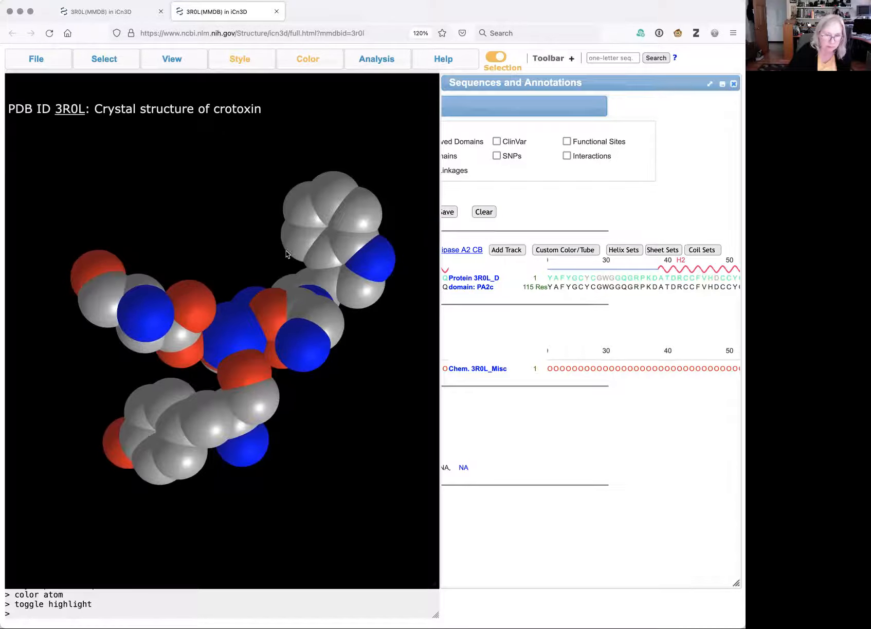
pyautogui.moveTo(330, 302); pyautogui.dragTo(284, 287)
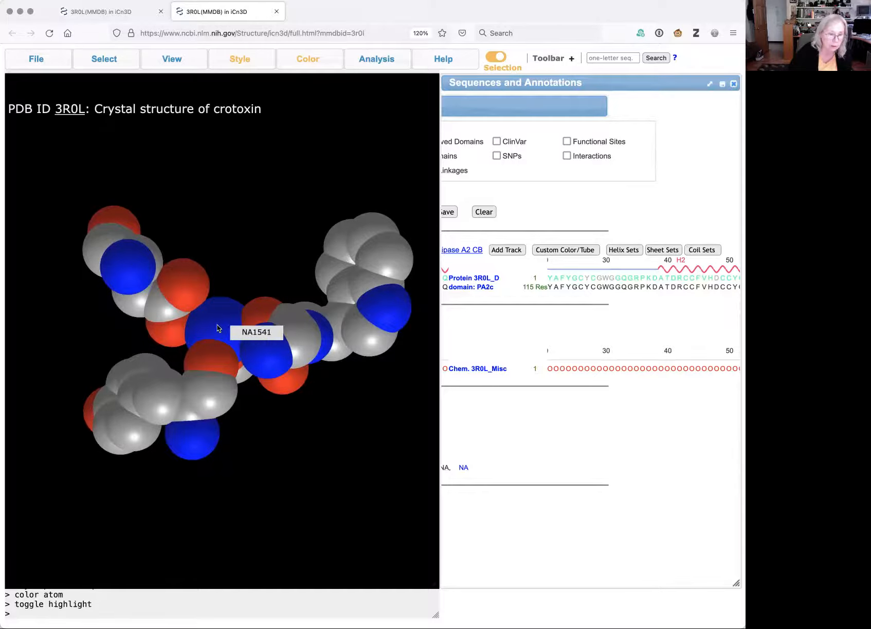
pyautogui.moveTo(179, 291); pyautogui.dragTo(181, 324)
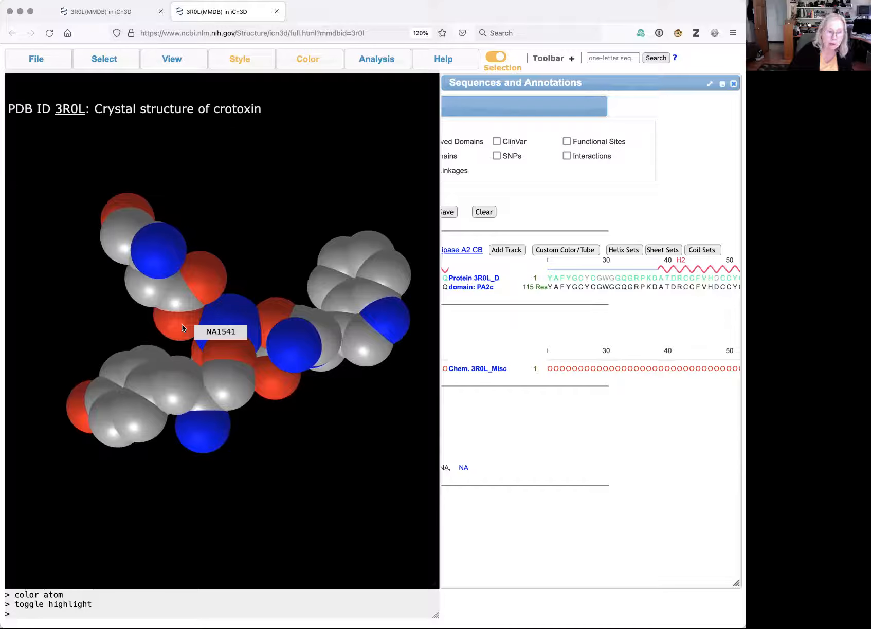
pyautogui.moveTo(344, 327); pyautogui.dragTo(239, 398)
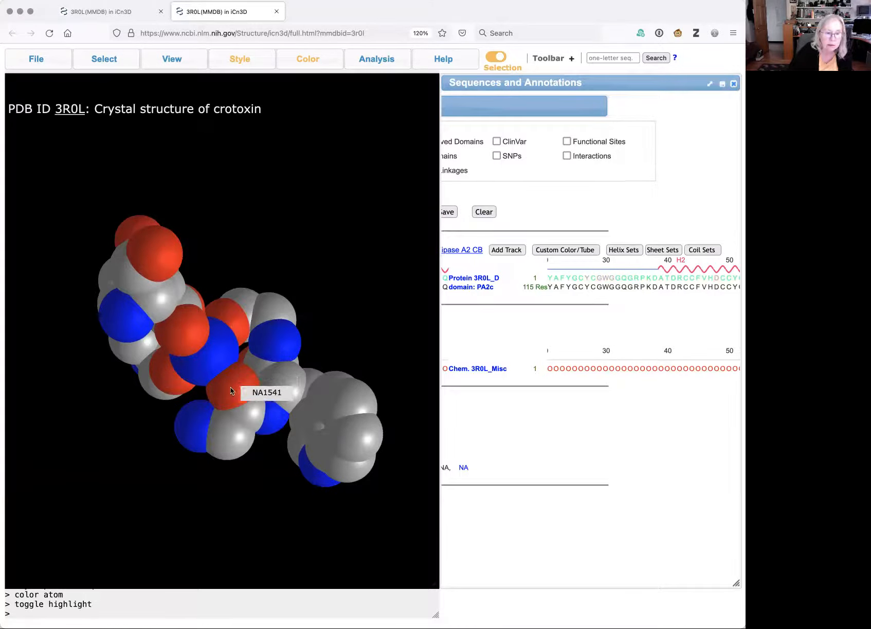
pyautogui.moveTo(227, 429); pyautogui.dragTo(158, 377)
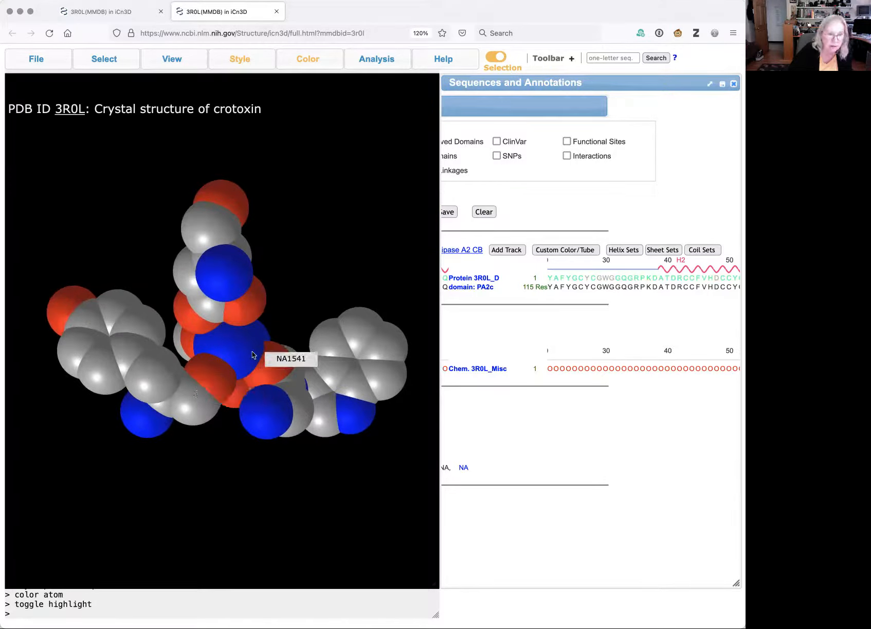
pyautogui.moveTo(253, 354); pyautogui.dragTo(192, 434)
pyautogui.moveTo(241, 306); pyautogui.dragTo(286, 271)
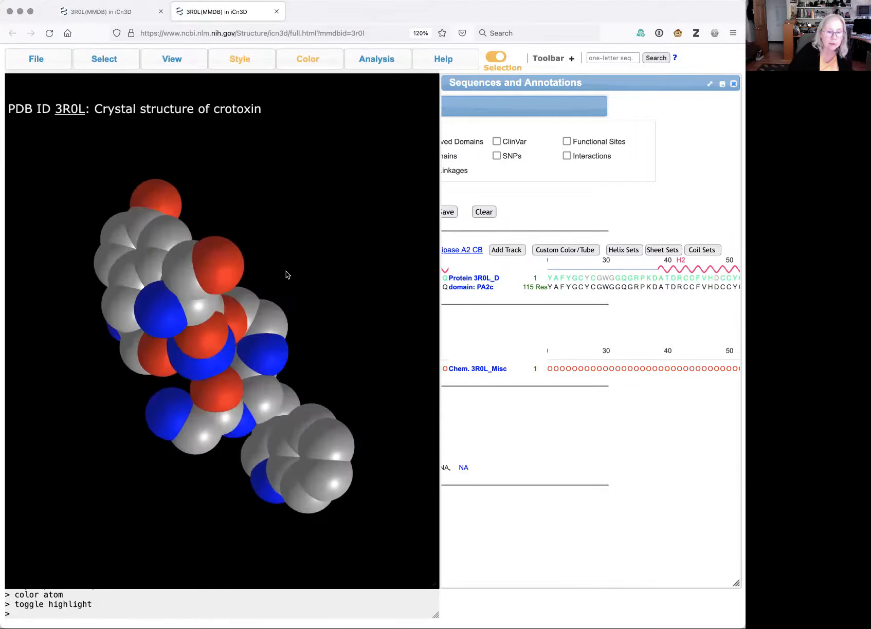
pyautogui.moveTo(252, 339); pyautogui.dragTo(220, 343)
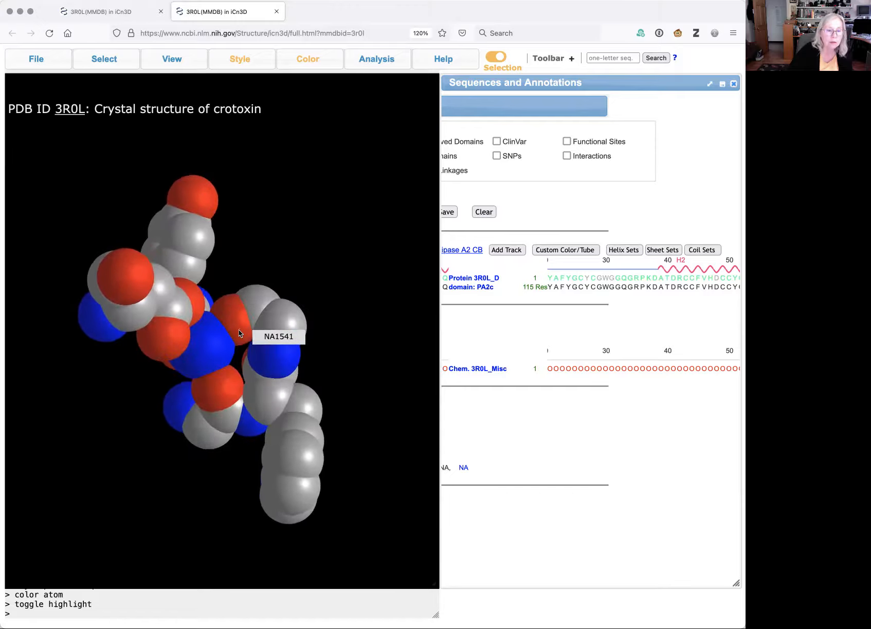
pyautogui.moveTo(152, 319); pyautogui.dragTo(173, 287)
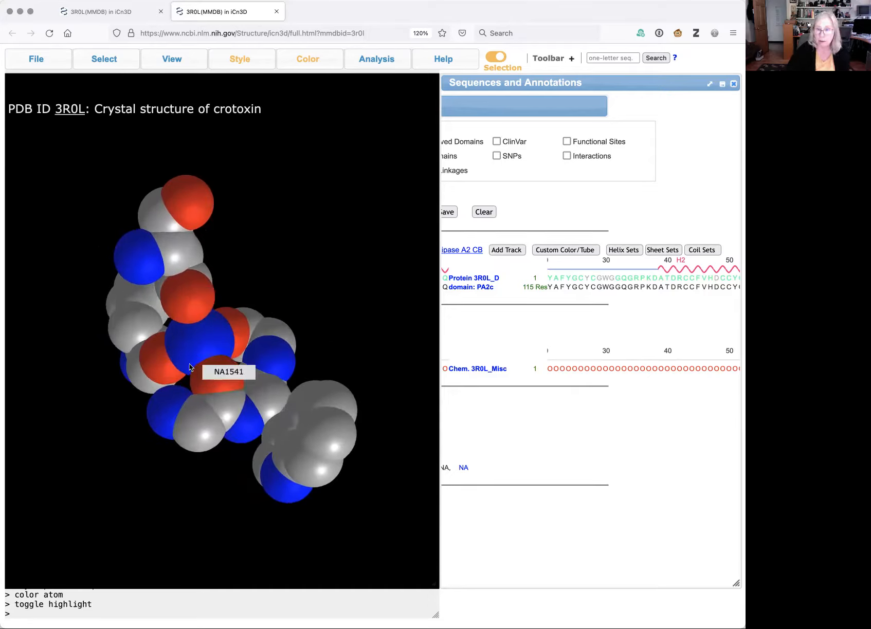